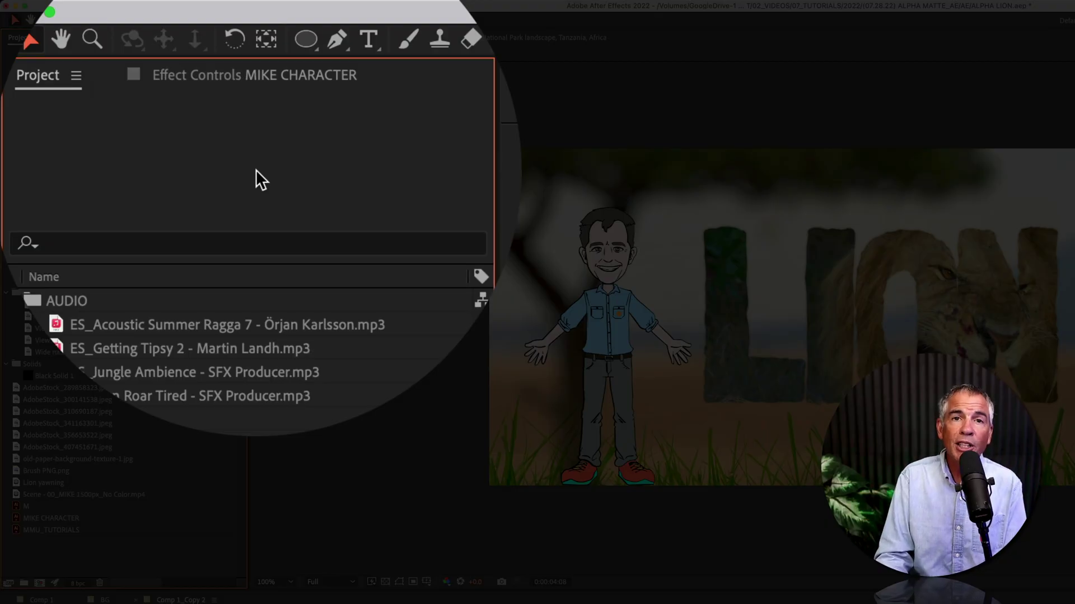
# Step: Close the Project panel, reopen it with Cmd+0, and dock it back in first position
pyautogui.click(77, 75)
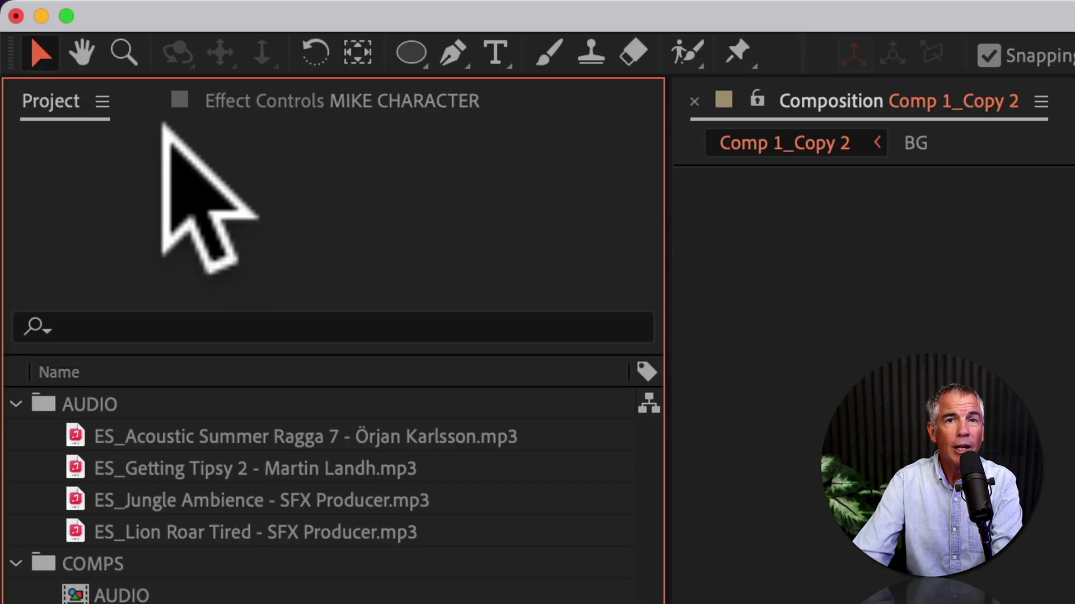
pyautogui.click(37, 38)
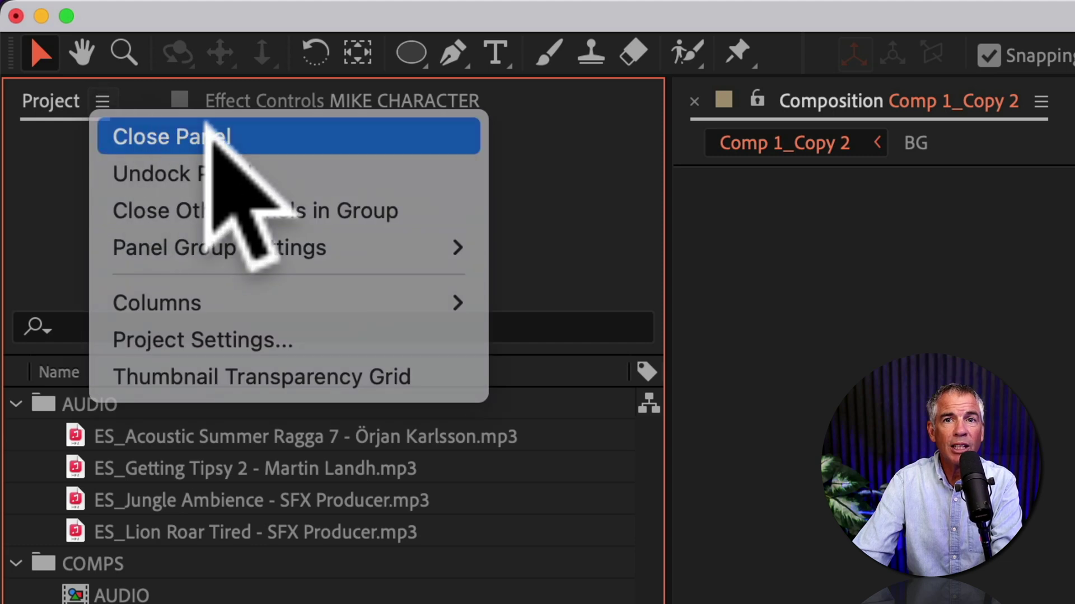
pyautogui.click(208, 137)
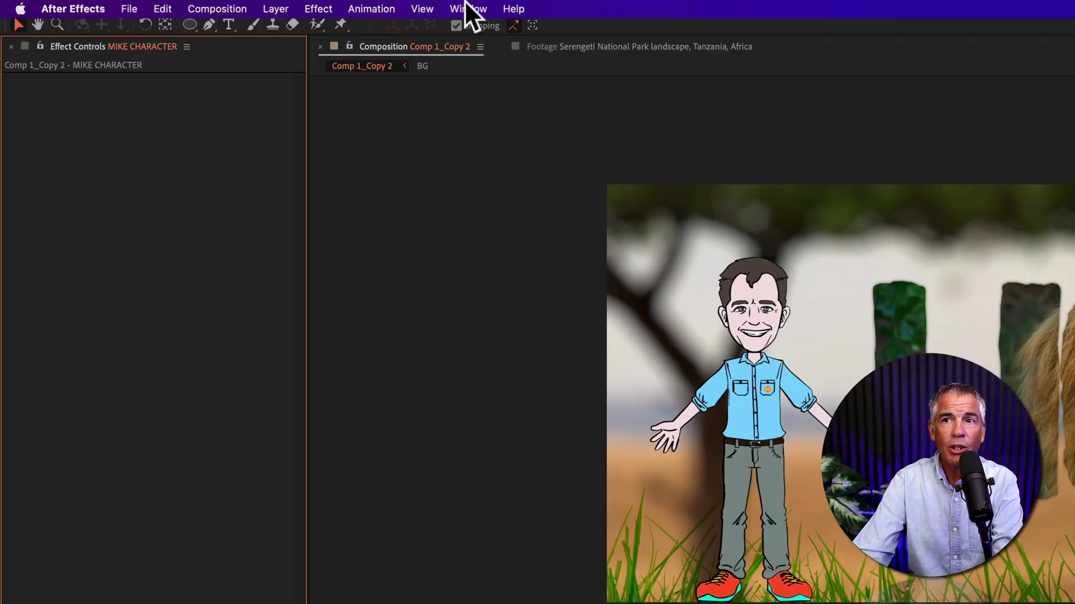
pyautogui.click(466, 5)
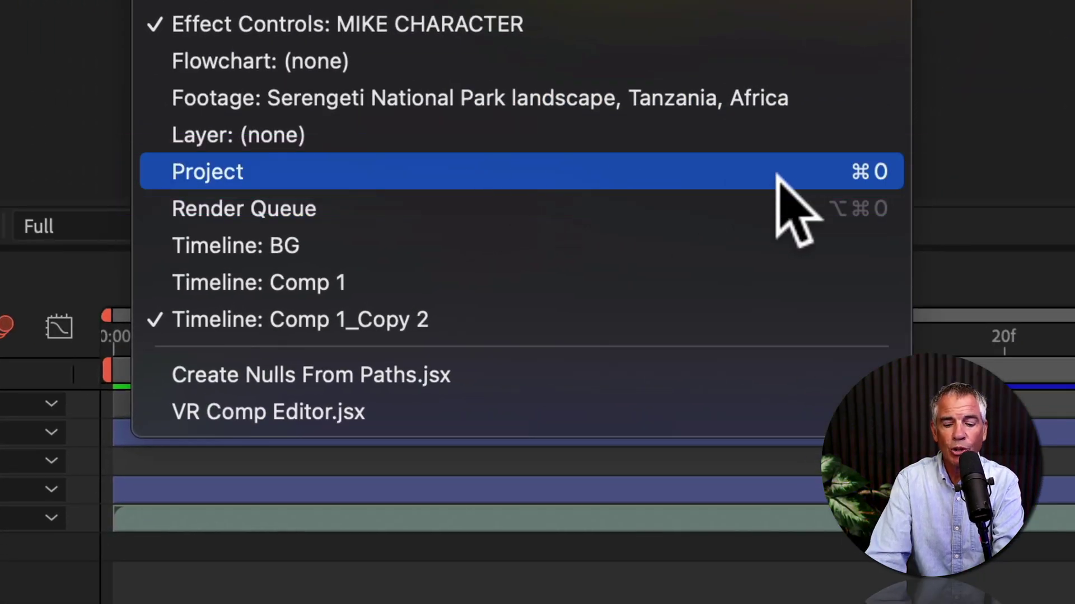
pyautogui.press('super+0')
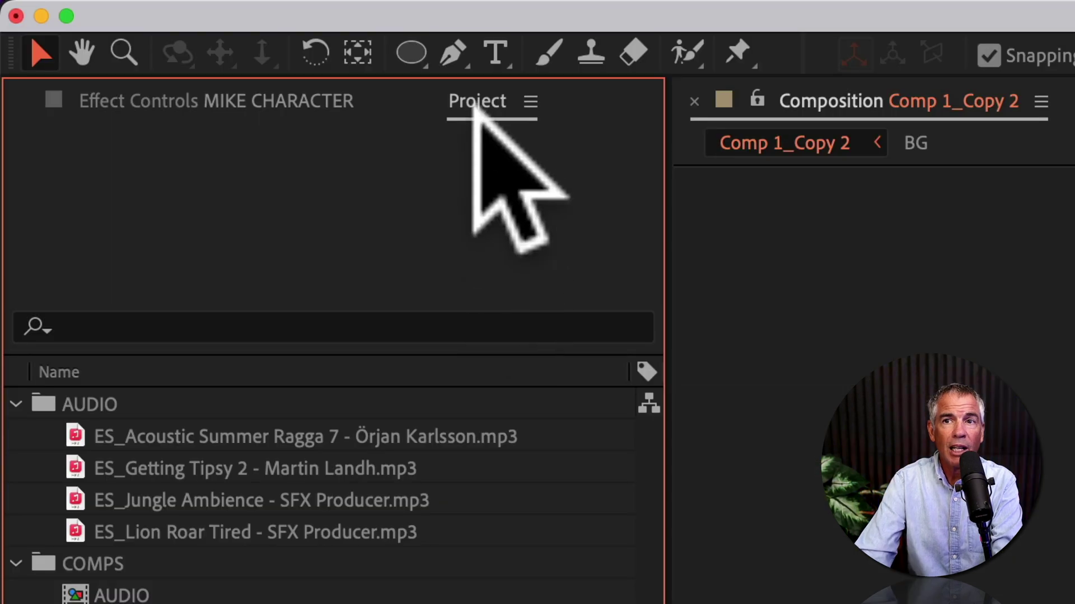
pyautogui.moveTo(474, 108); pyautogui.dragTo(86, 92)
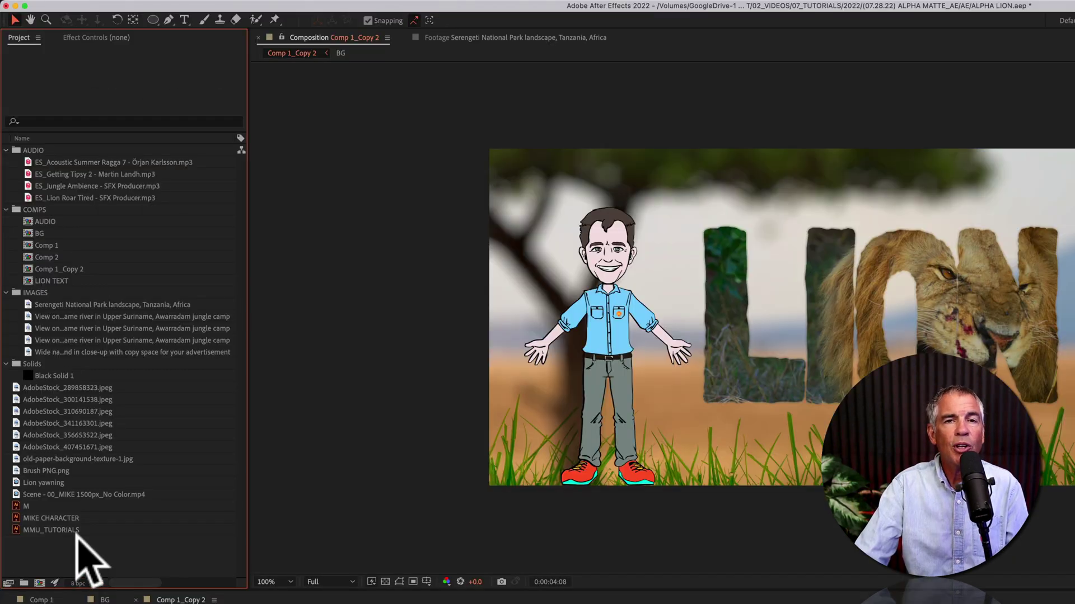
# Step: Clear the item selection and remove the 18 unused footage and folder items
pyautogui.moveTo(76, 544)
pyautogui.mouseDown()
pyautogui.moveTo(61, 297)
pyautogui.moveTo(79, 151)
pyautogui.mouseUp()
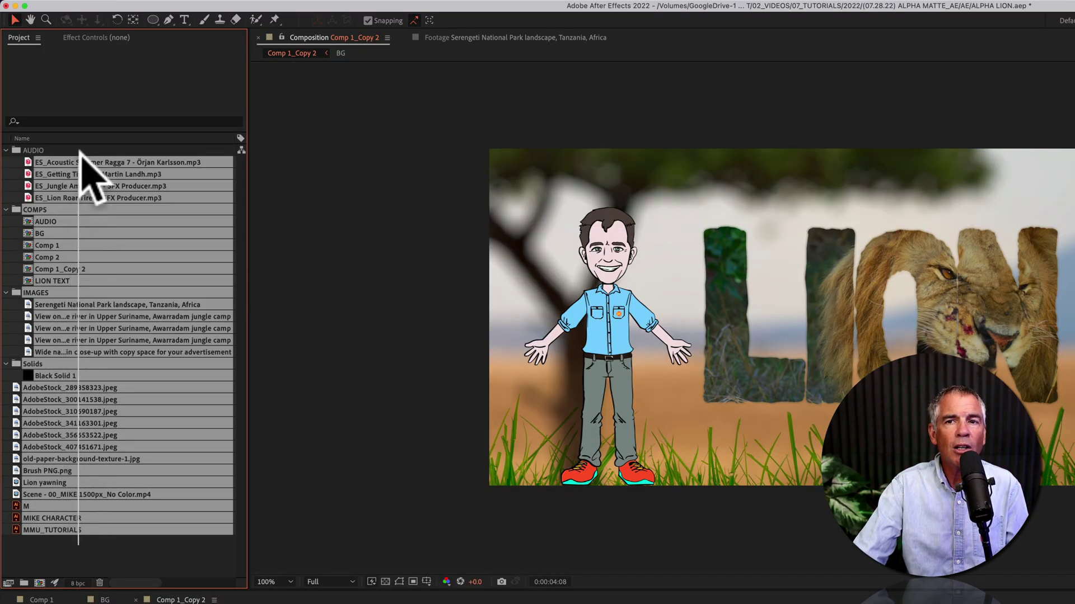
pyautogui.click(71, 539)
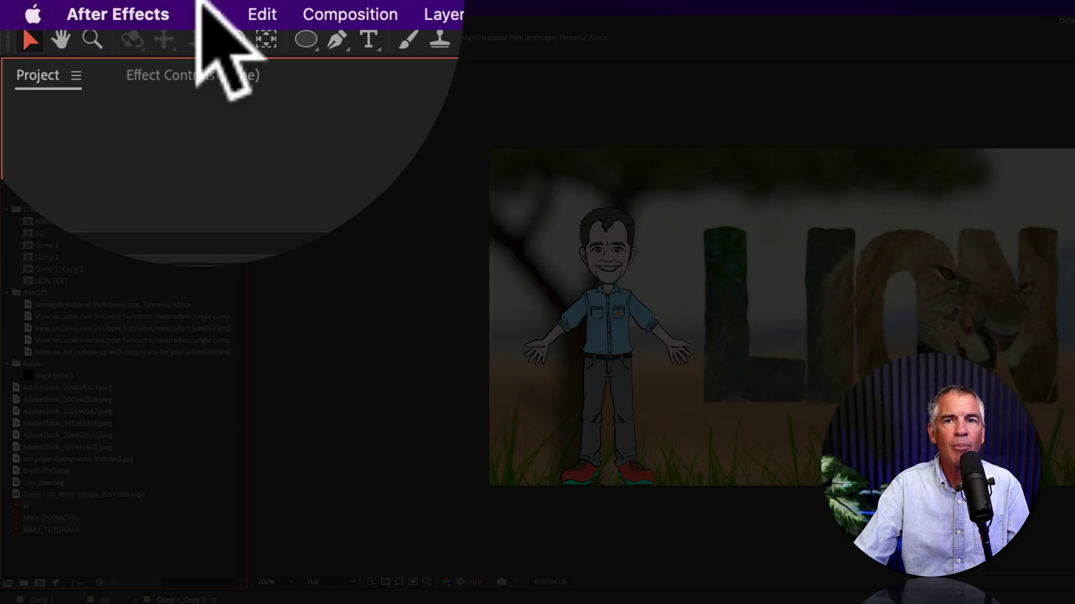
pyautogui.click(203, 5)
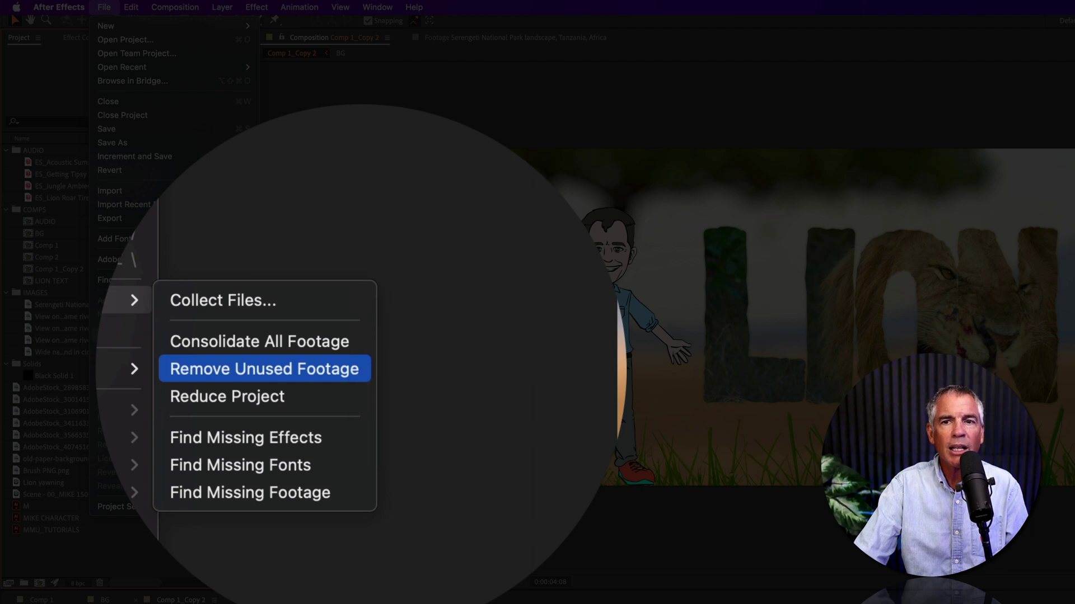
pyautogui.click(361, 368)
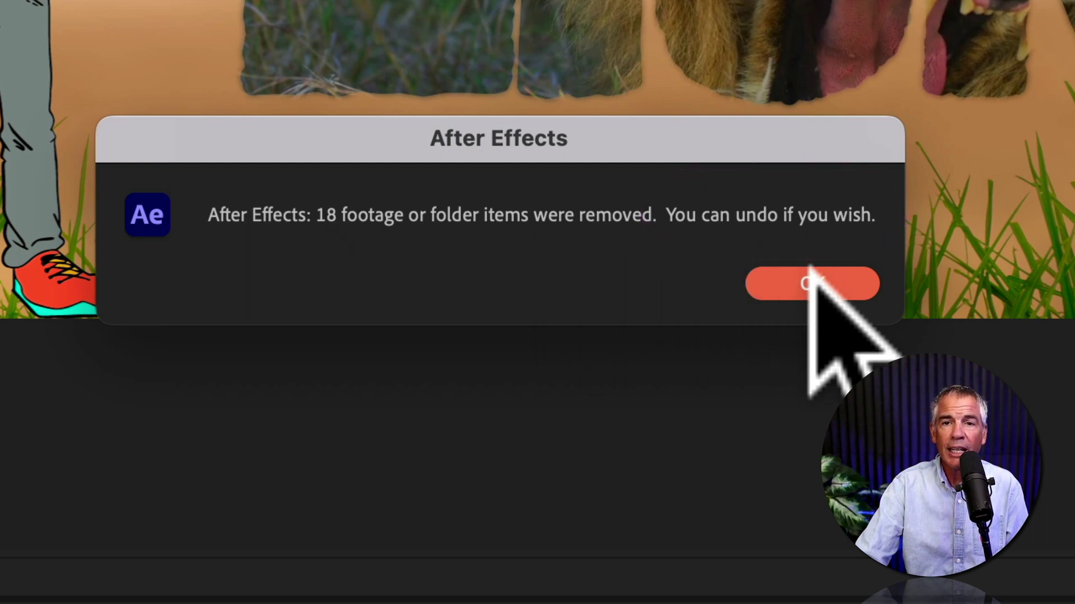
# Step: Dismiss the removal notice and undo Remove Unused, restoring the Solids folder and AdobeStock images
pyautogui.click(812, 283)
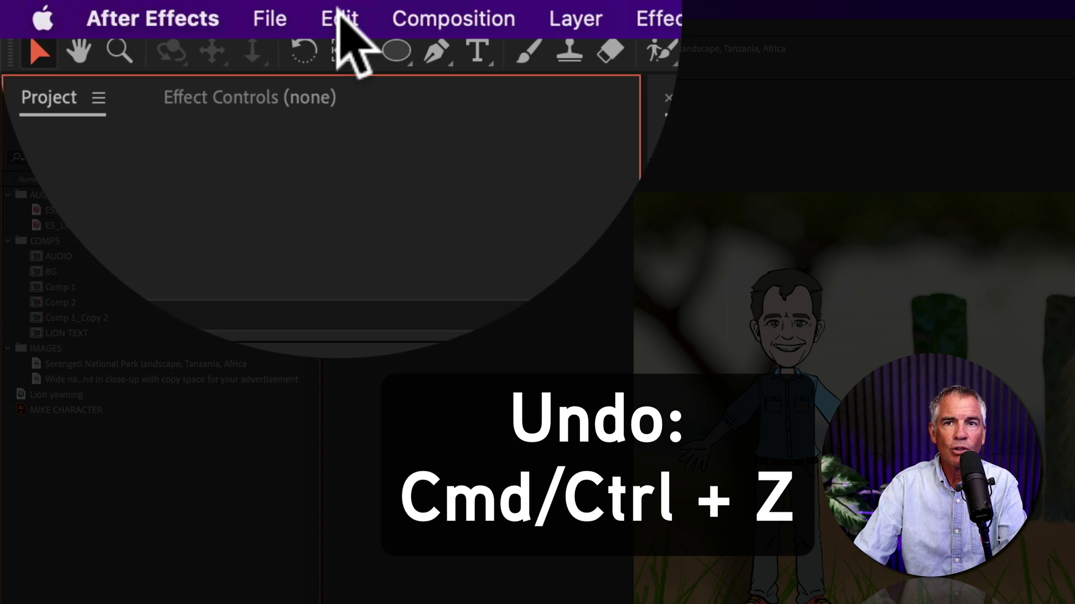
pyautogui.click(339, 17)
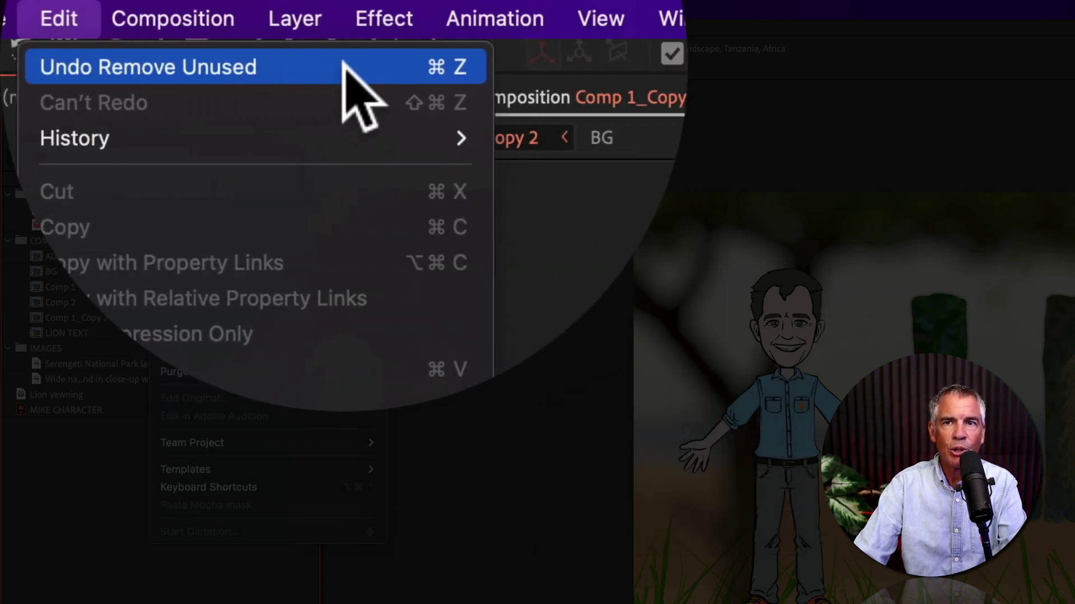
pyautogui.click(344, 66)
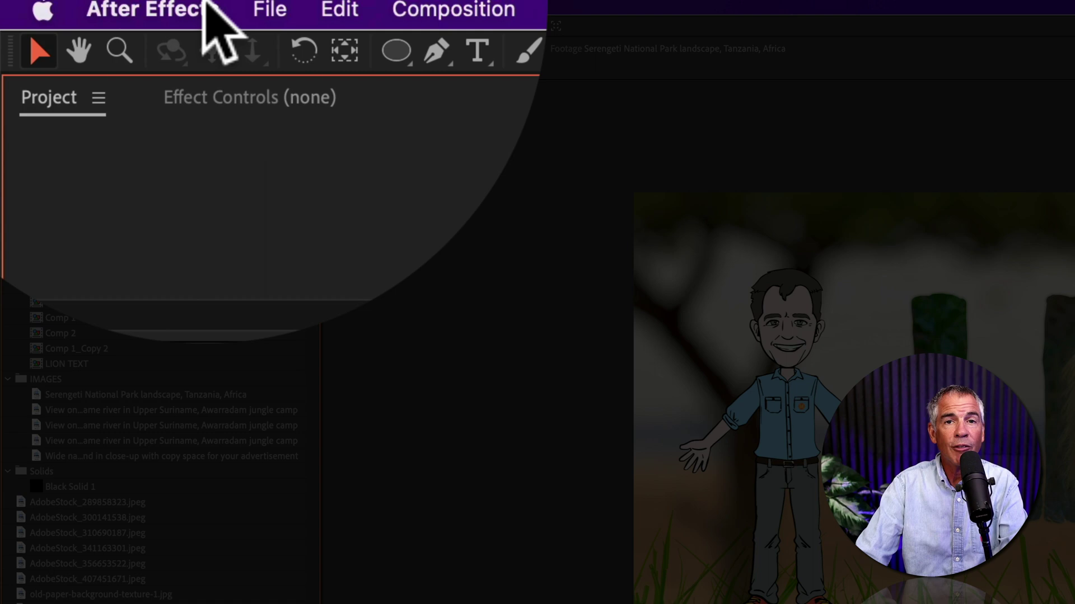
pyautogui.click(337, 17)
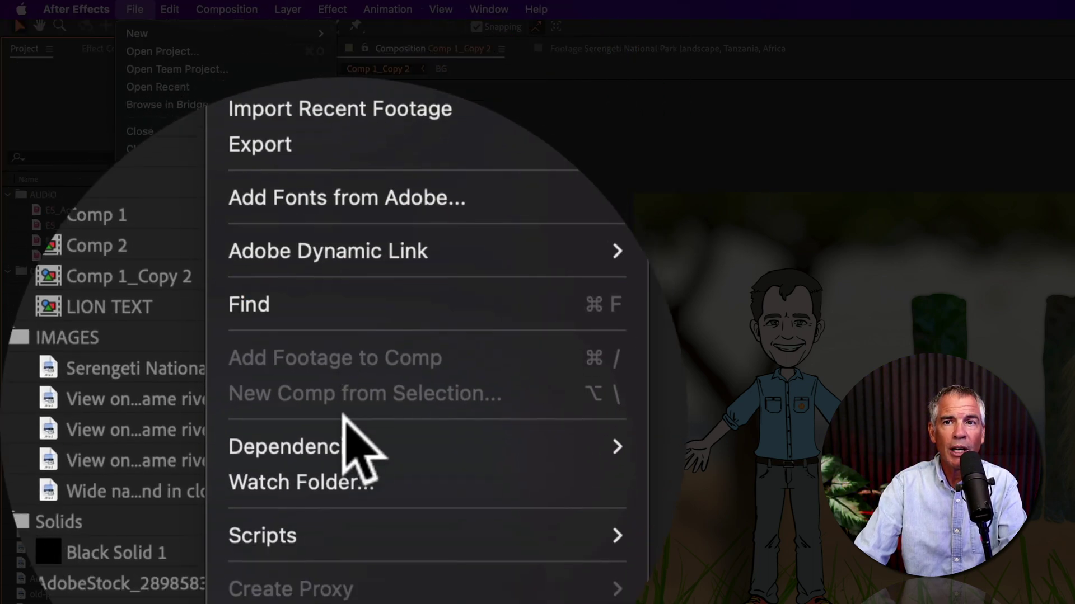
pyautogui.moveTo(168, 473)
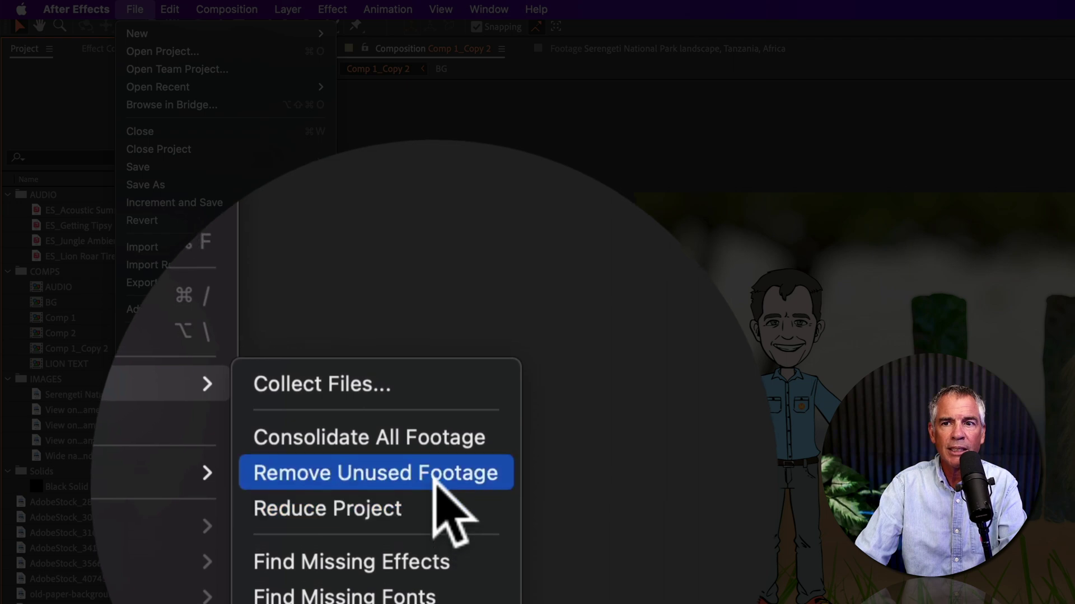
pyautogui.click(434, 475)
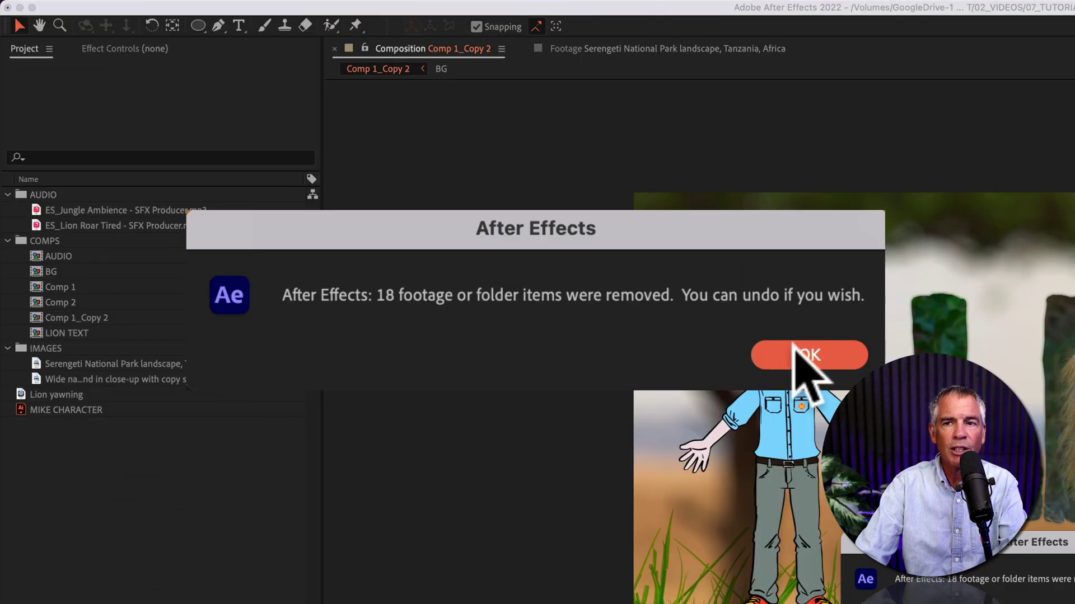
pyautogui.click(819, 356)
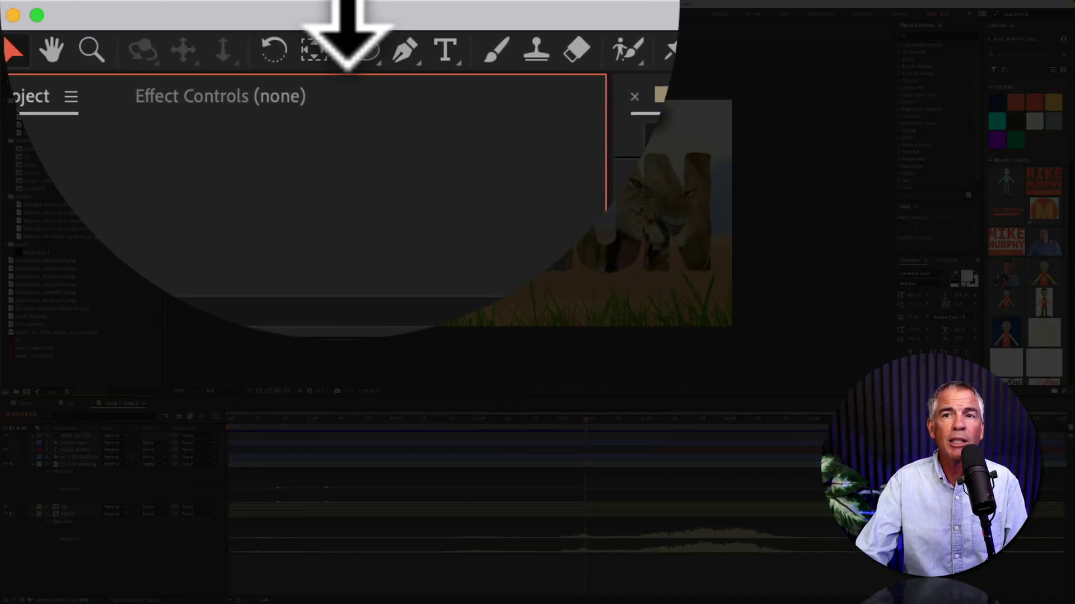
# Step: Remove unused footage again and confirm, keeping AUDIO, COMPS, IMAGES, Lion yawning and MIKE CHARACTER
pyautogui.click(61, 4)
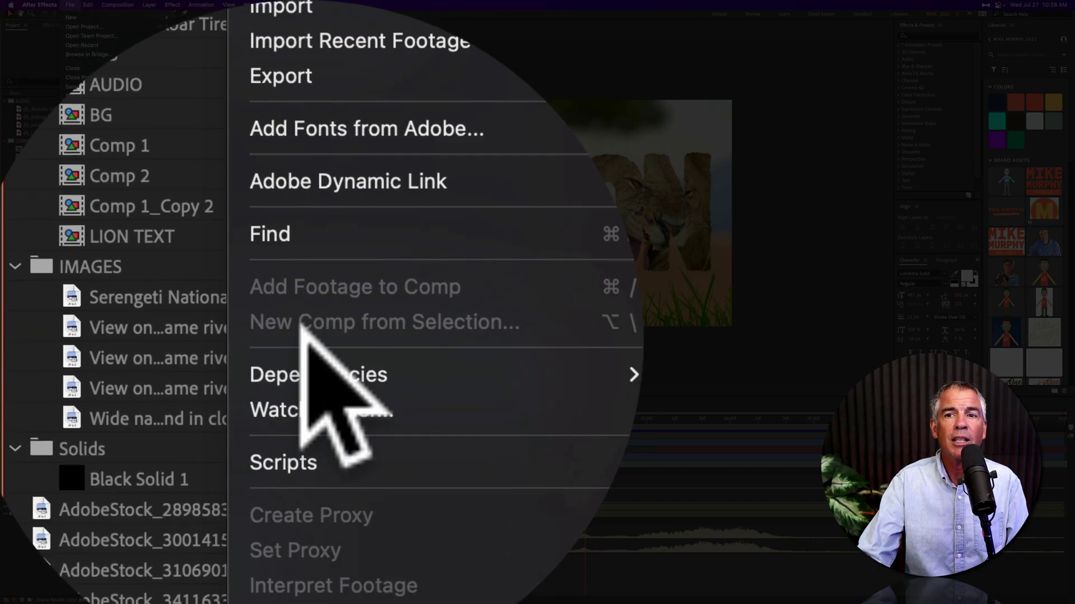
pyautogui.moveTo(37, 348)
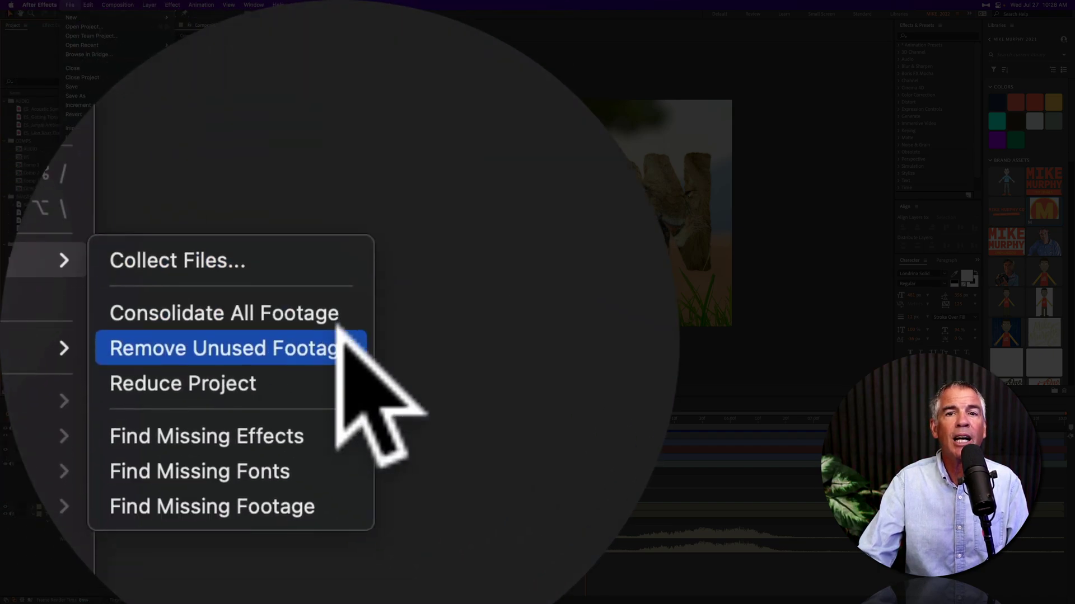
pyautogui.click(340, 345)
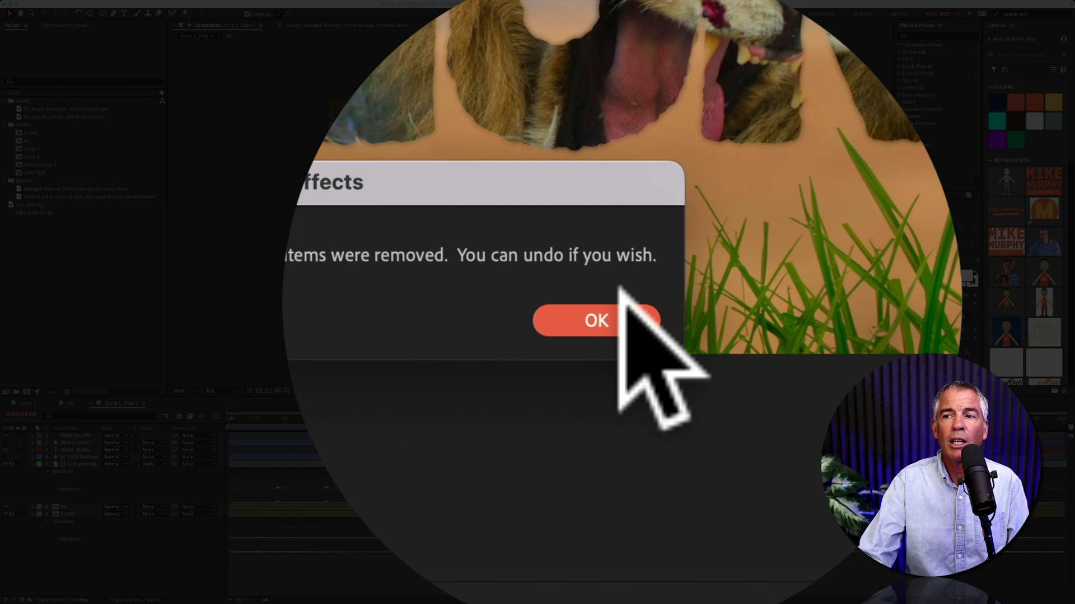
pyautogui.click(619, 311)
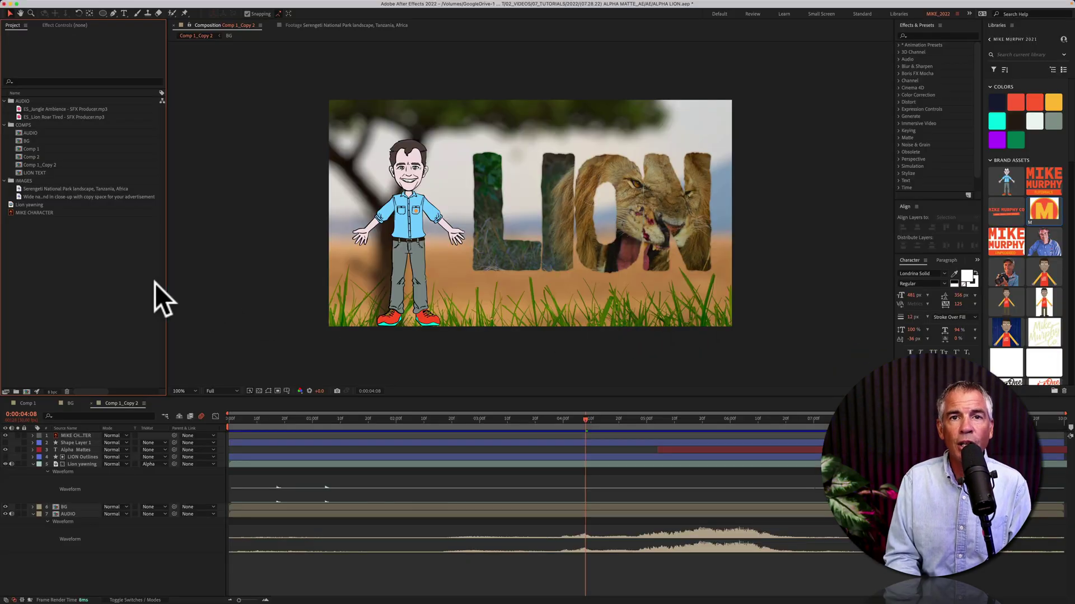